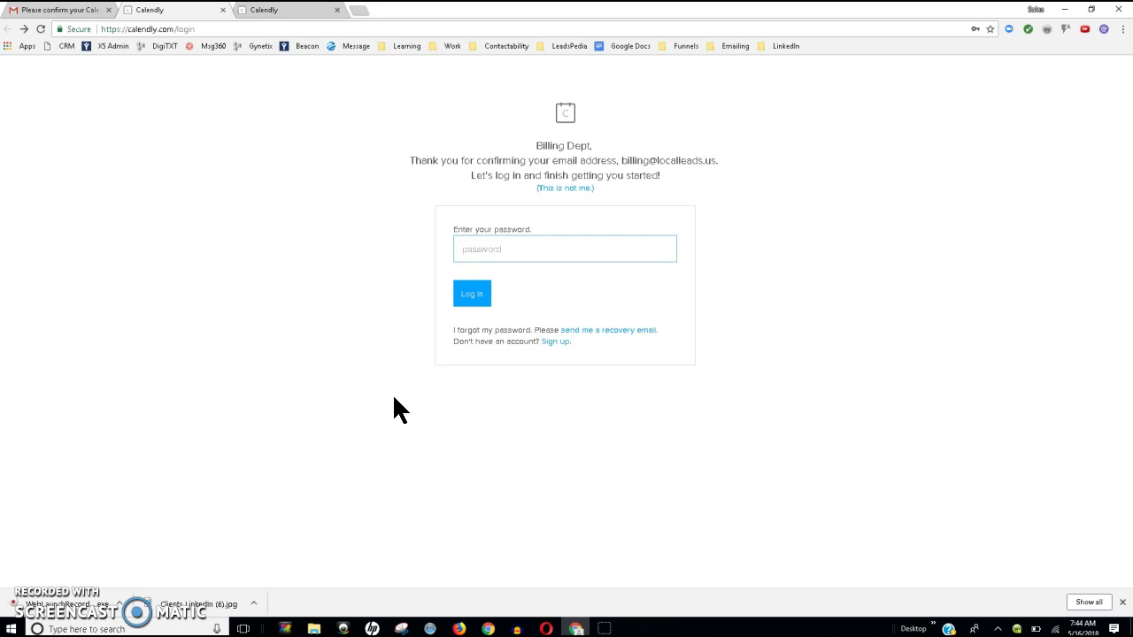
# Step: Review the Calendly confirmation email in Gmail and the confirmed-address message on the Calendly login page
pyautogui.click(58, 13)
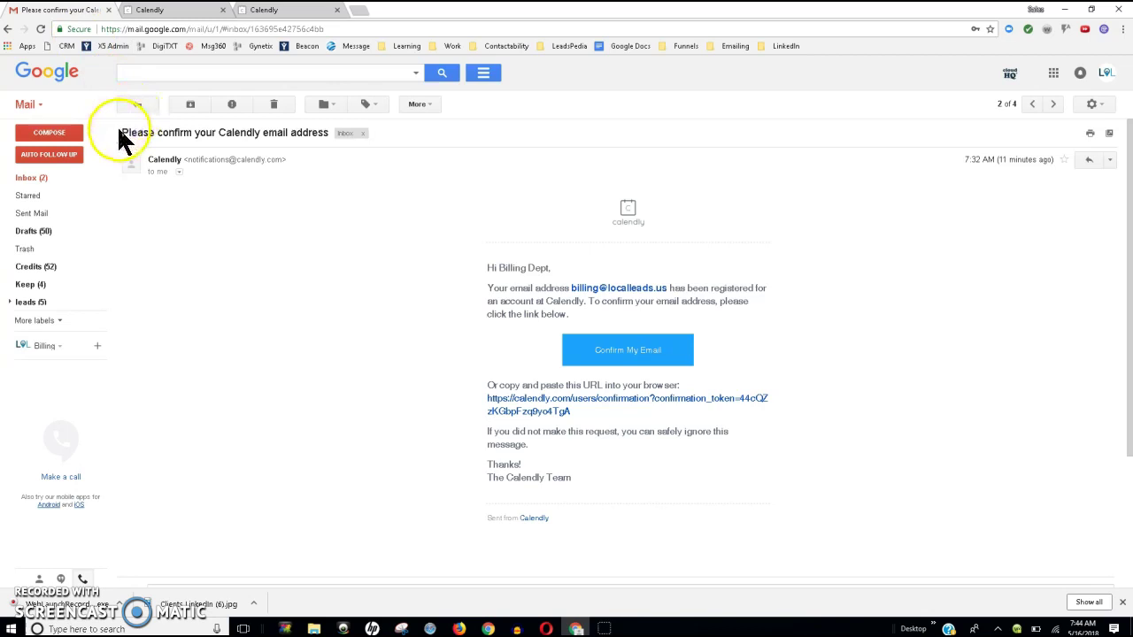
pyautogui.moveTo(122, 133); pyautogui.dragTo(326, 130)
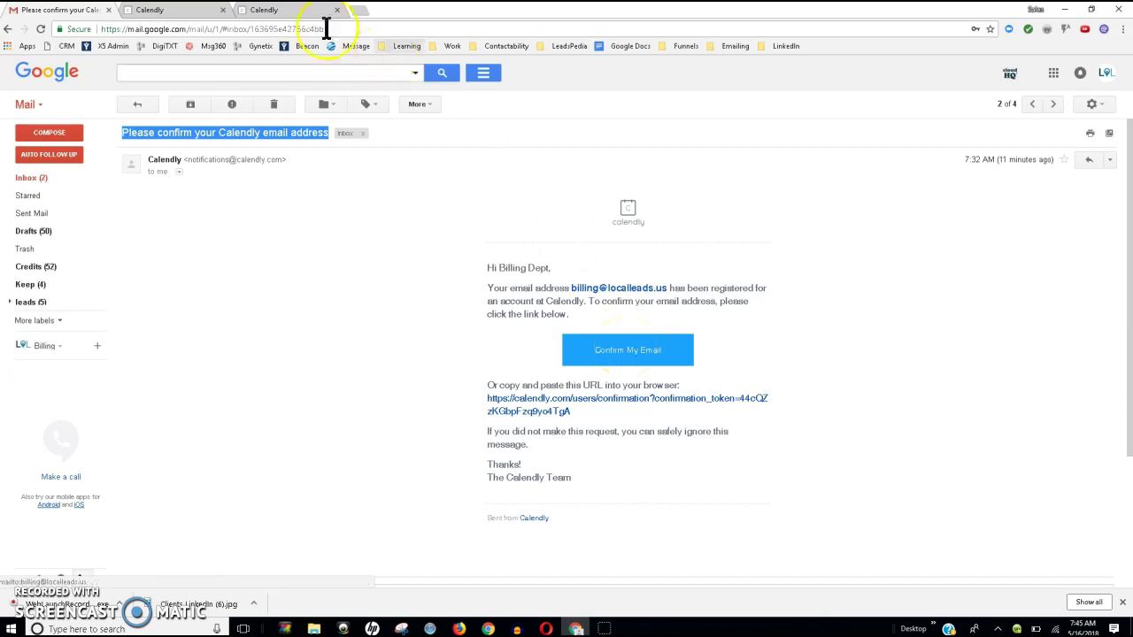
pyautogui.click(183, 11)
pyautogui.click(416, 202)
pyautogui.moveTo(409, 161); pyautogui.dragTo(719, 160)
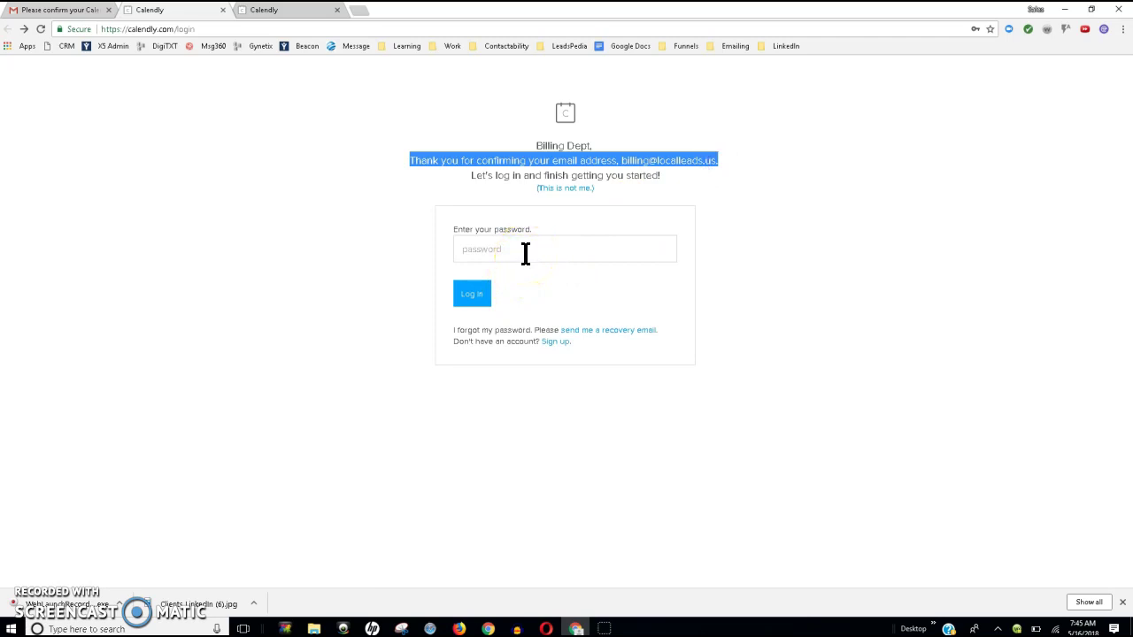
# Step: Enter the account password and log in to Calendly, re-entering the password if it is rejected
pyautogui.click(526, 253)
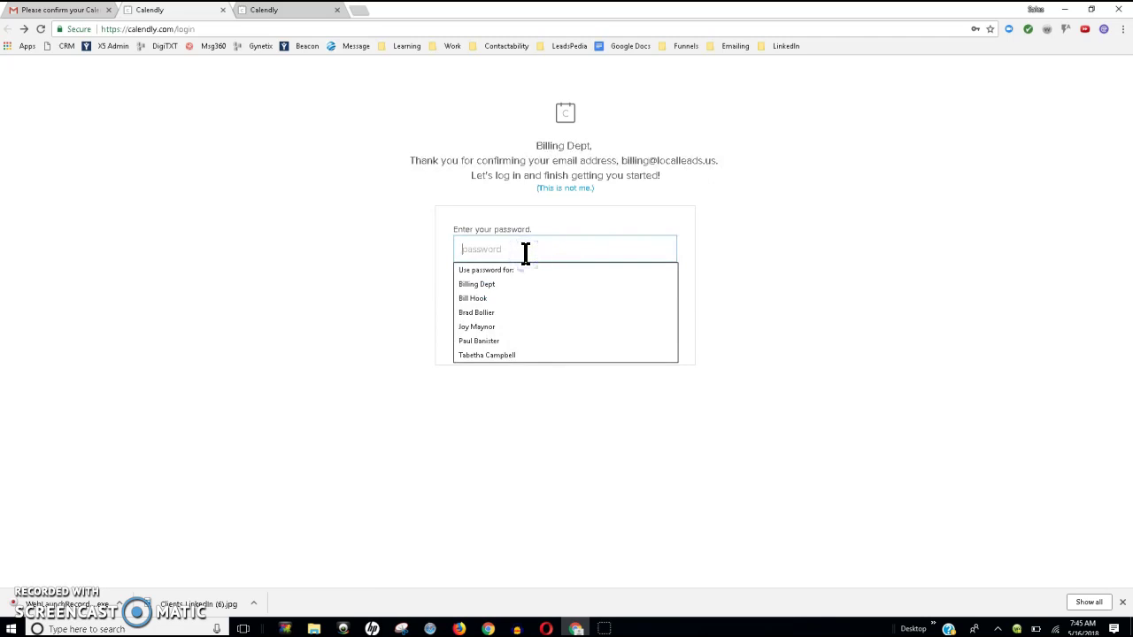
pyautogui.write('•')
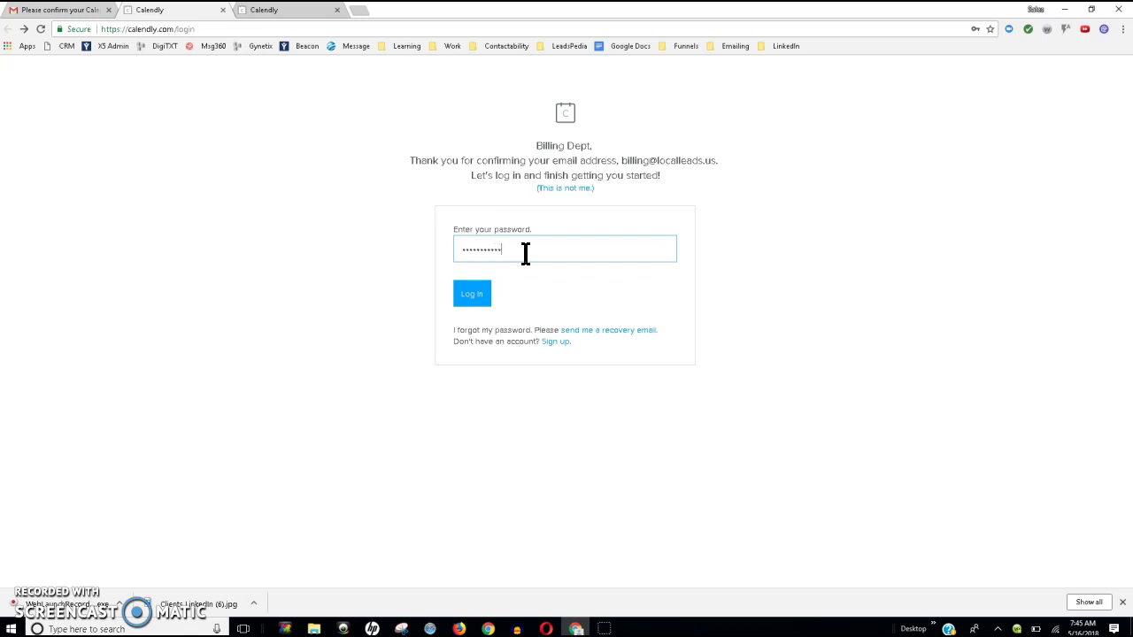
pyautogui.click(472, 299)
pyautogui.click(511, 232)
pyautogui.doubleClick(510, 248)
pyautogui.write('••')
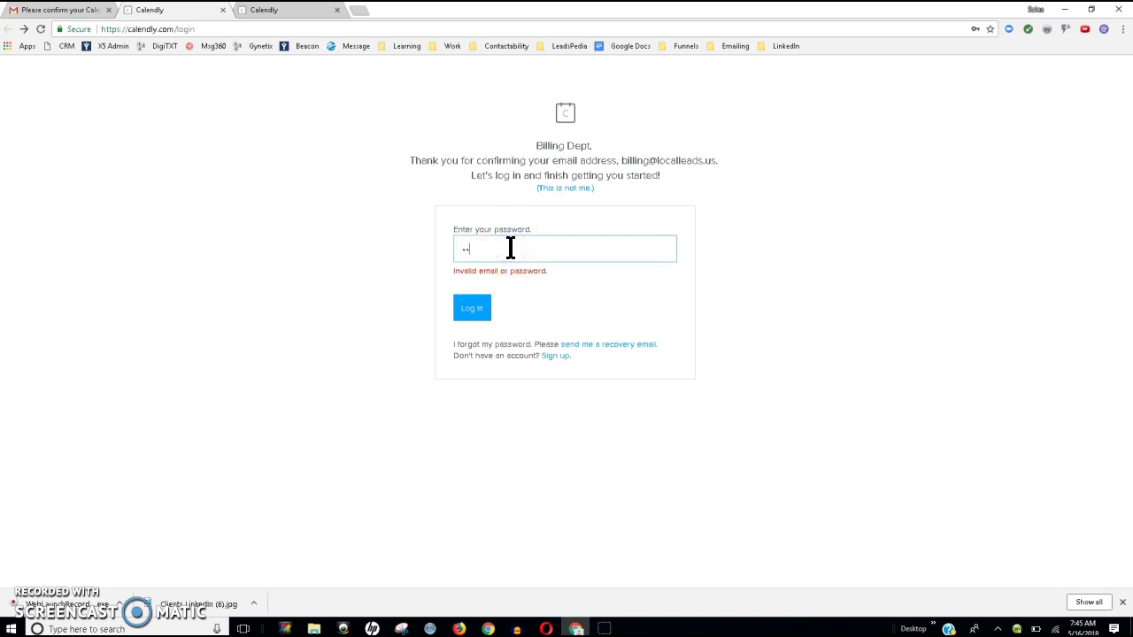
pyautogui.click(479, 308)
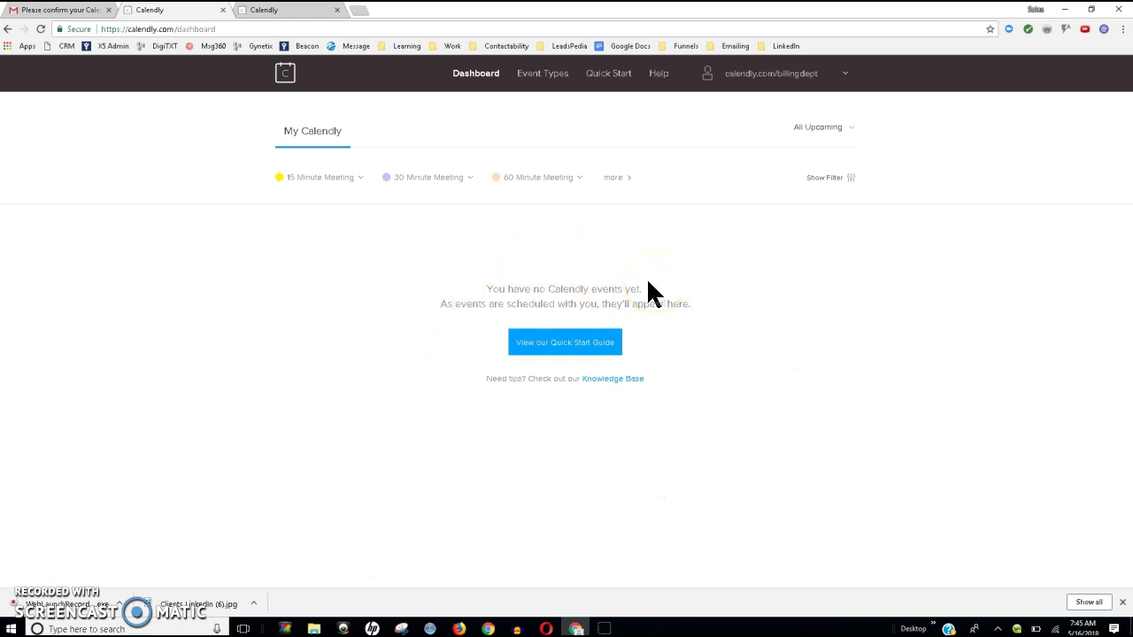
# Step: Open the calendar connection options through the Quick Start guide, view the iCloud integration form, and return to the options
pyautogui.click(607, 78)
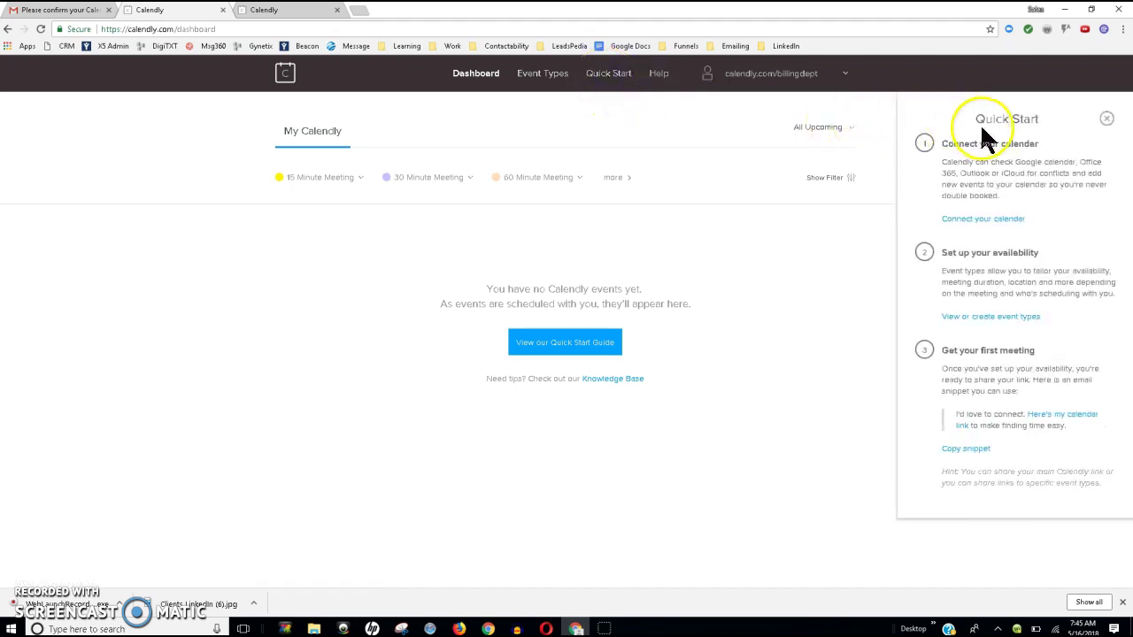
pyautogui.click(982, 221)
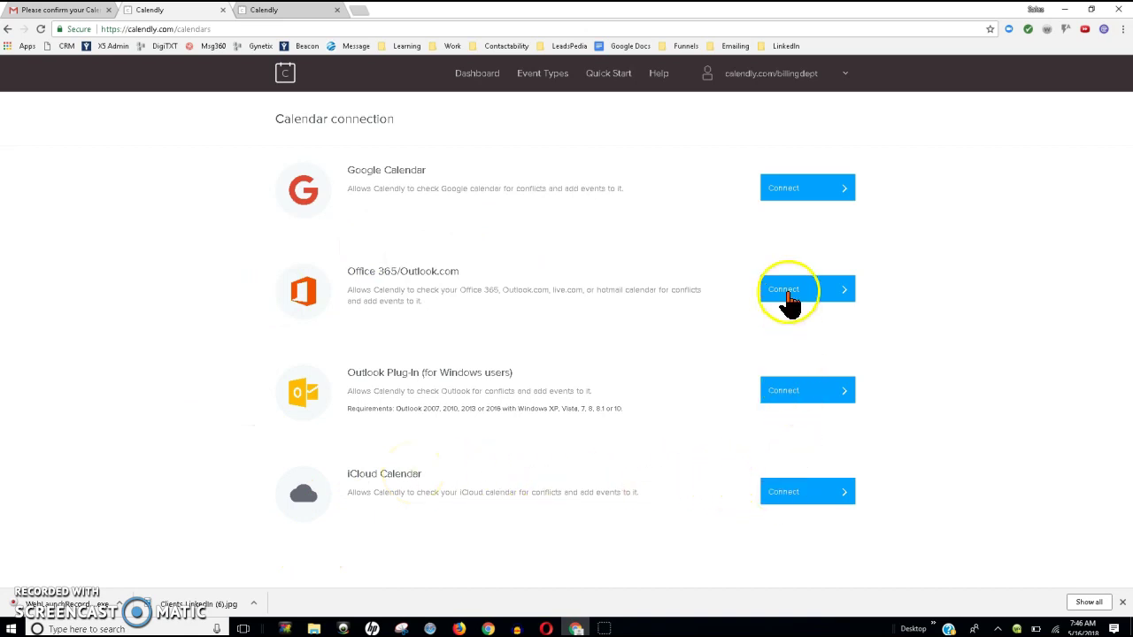
pyautogui.click(788, 498)
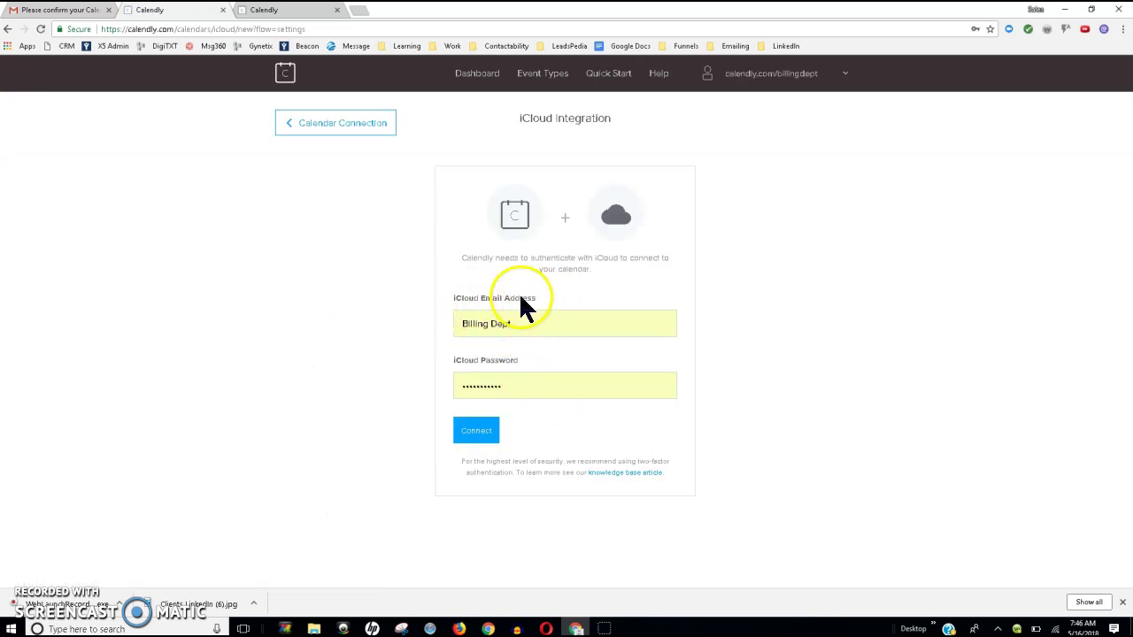
pyautogui.click(311, 133)
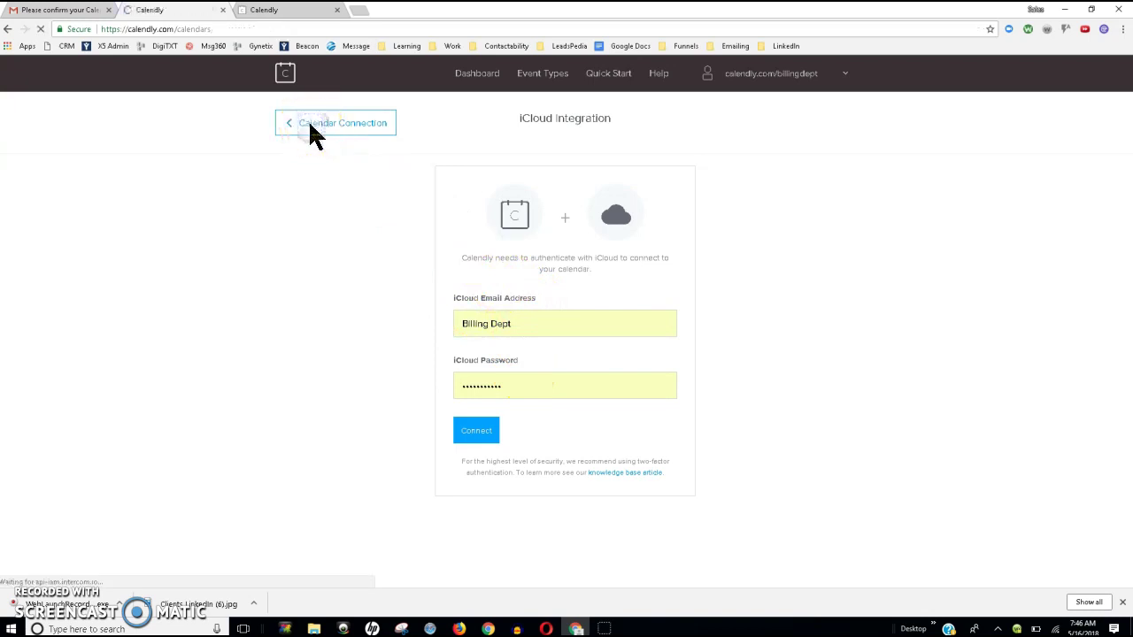
# Step: Connect Google Calendar using the billing department's account, allow calendar access, and save the calendar connection settings
pyautogui.click(804, 192)
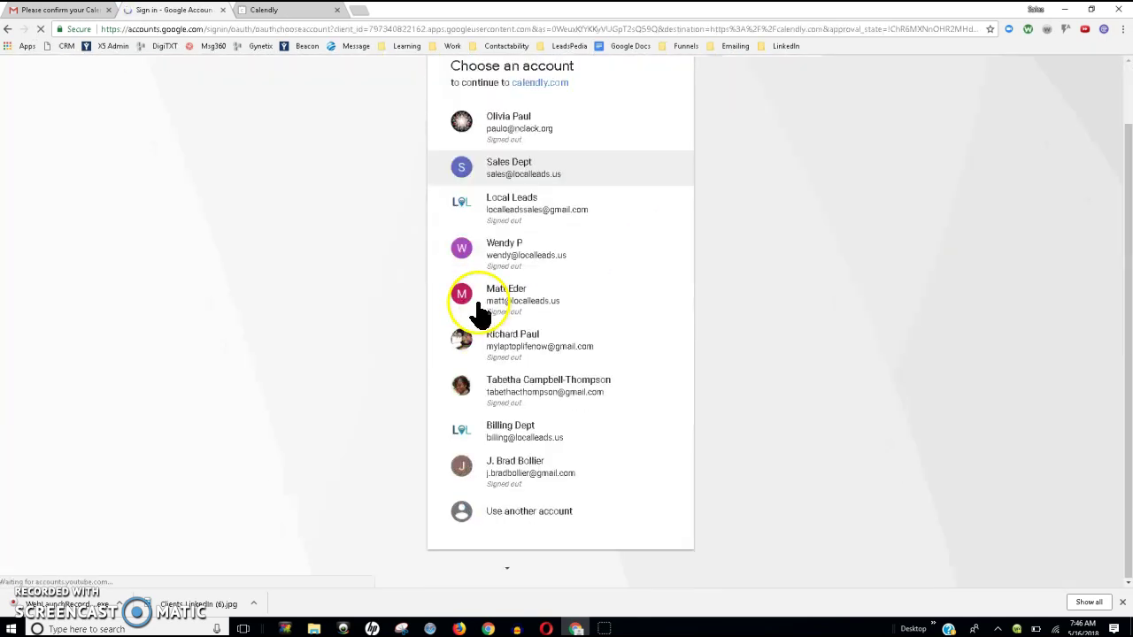
pyautogui.click(544, 248)
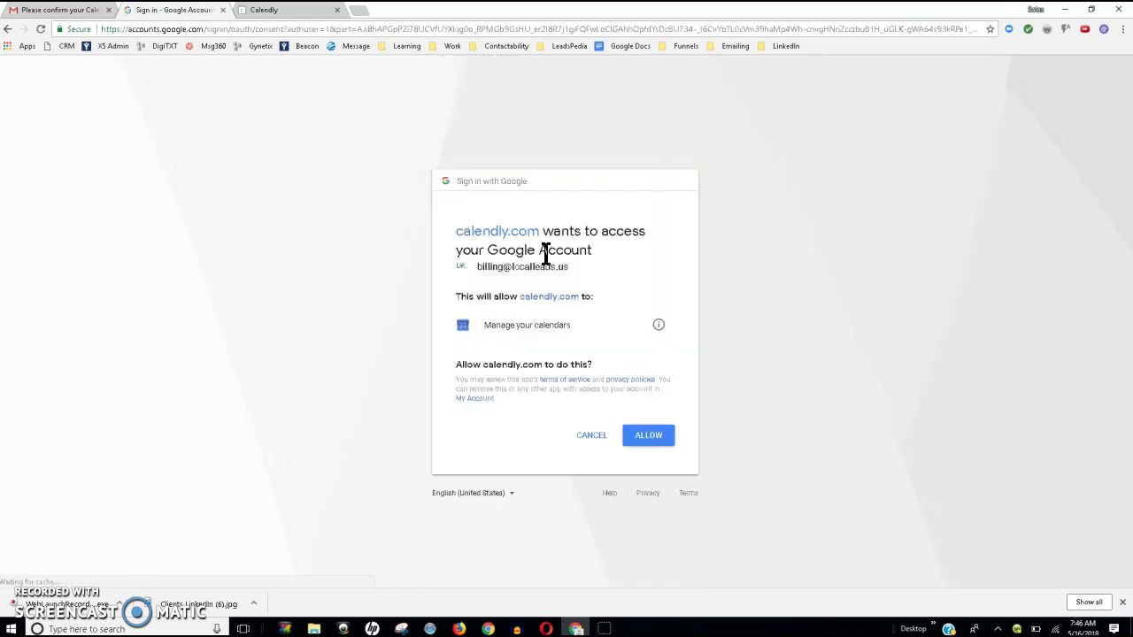
pyautogui.click(655, 438)
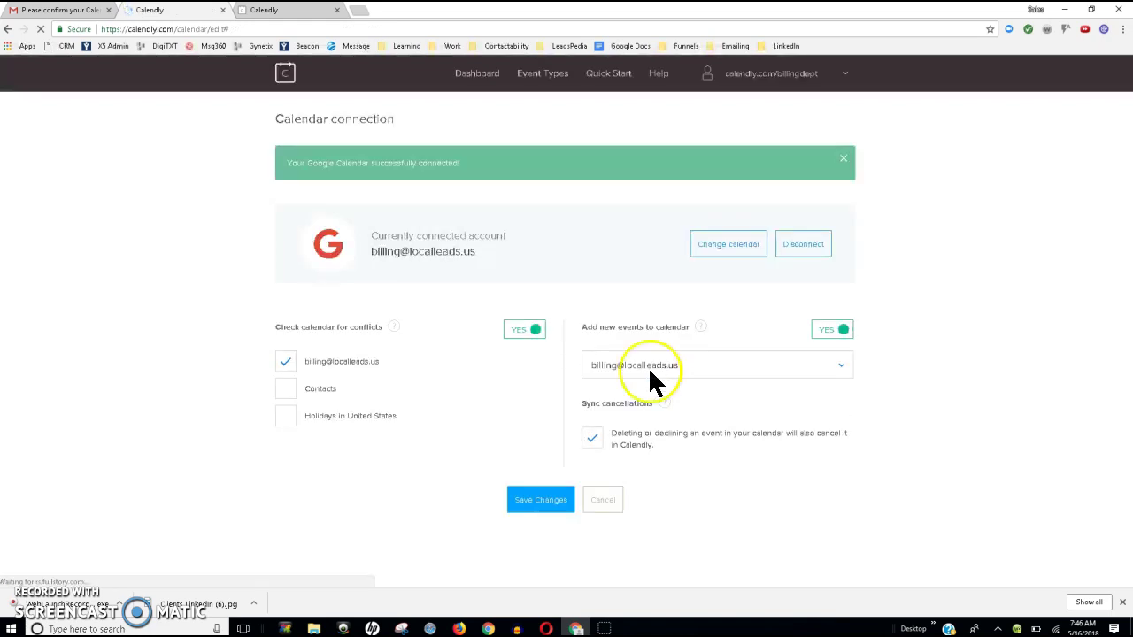
pyautogui.click(535, 501)
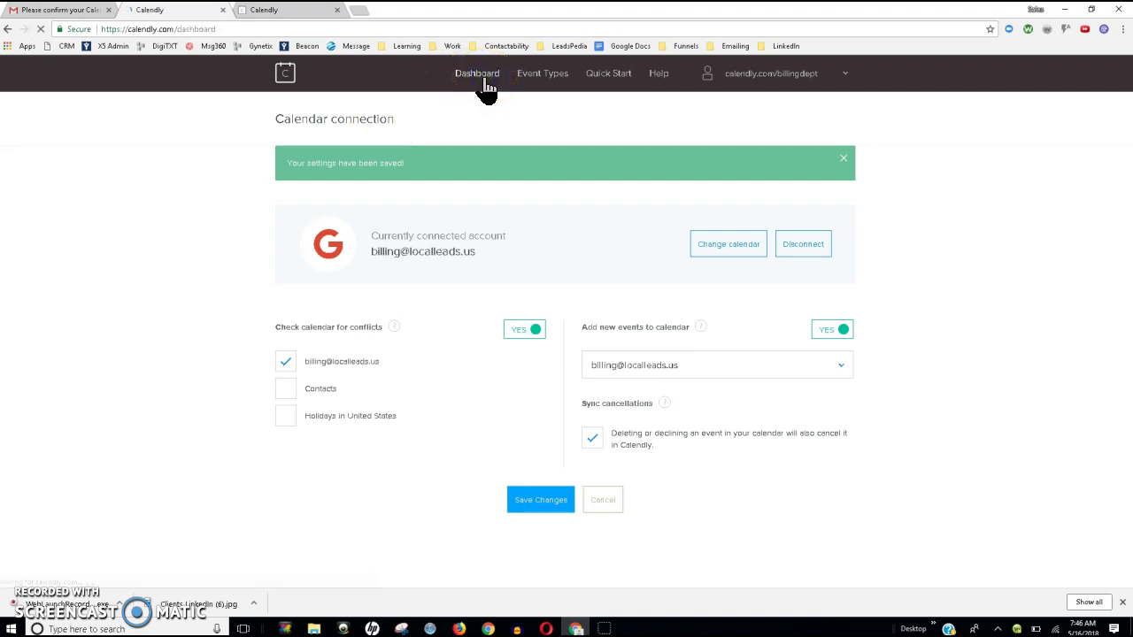
# Step: Go to the event types through the Quick Start guide and open the 15 Minute Meeting for editing
pyautogui.click(542, 88)
pyautogui.click(607, 74)
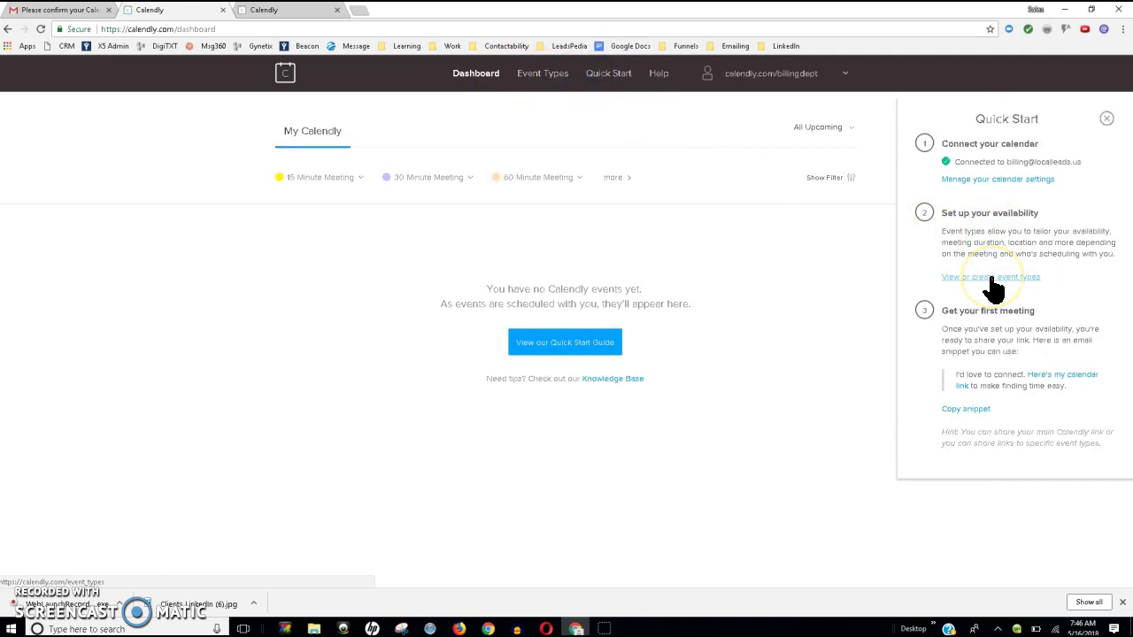
pyautogui.click(991, 278)
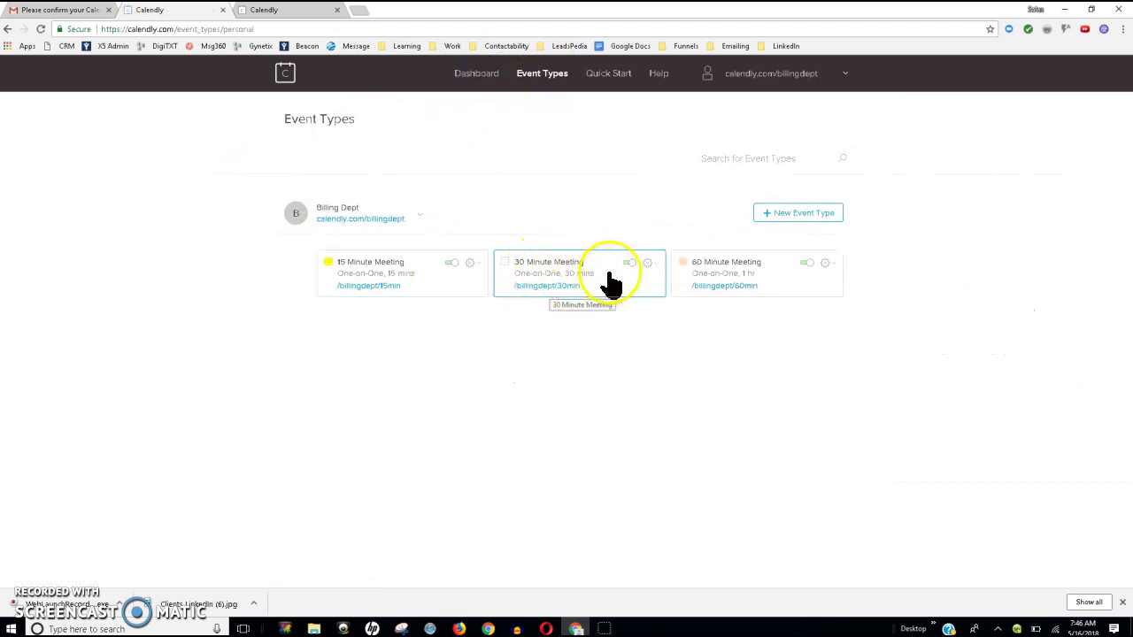
pyautogui.click(469, 266)
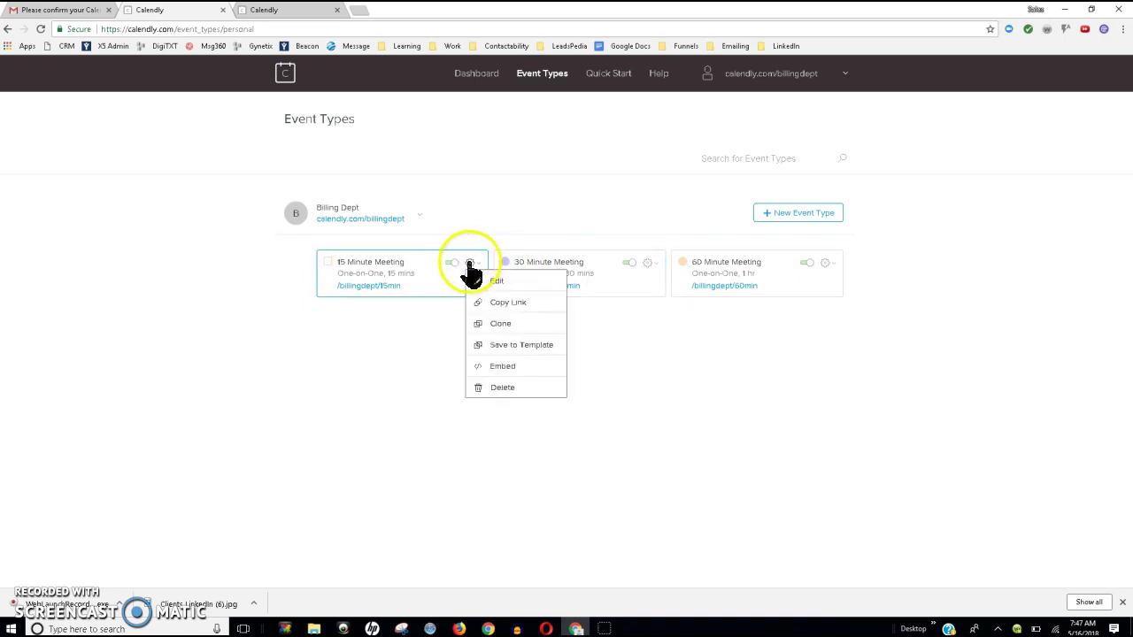
pyautogui.click(512, 282)
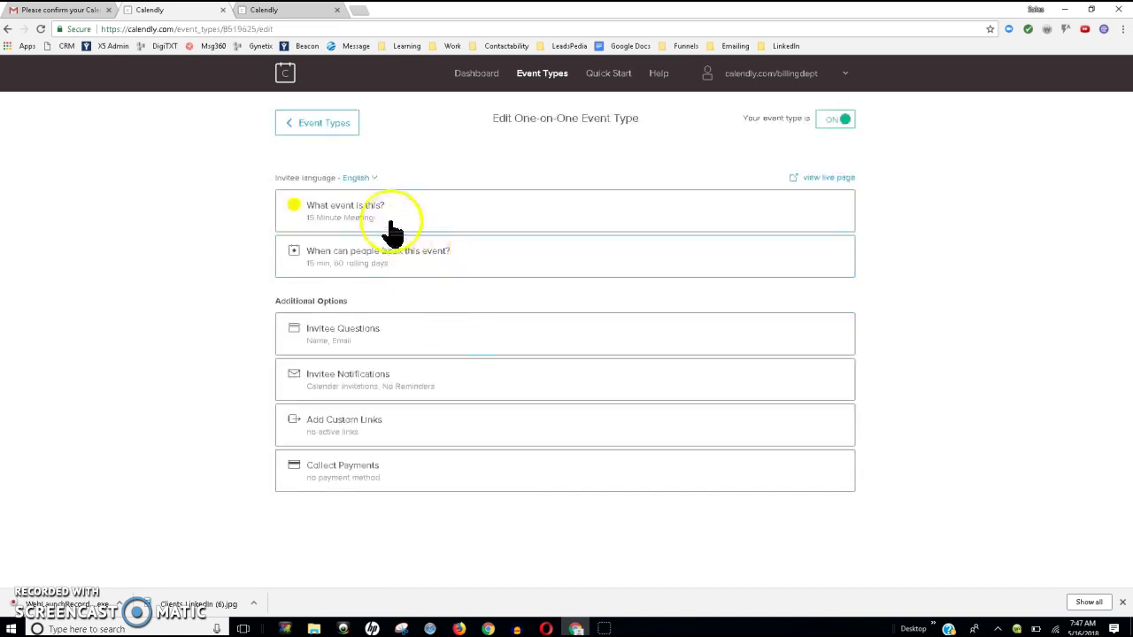
# Step: Rename the 15 Minute Meeting event as "Quick Quote" and save its event details
pyautogui.click(382, 217)
pyautogui.moveTo(386, 283); pyautogui.dragTo(319, 284)
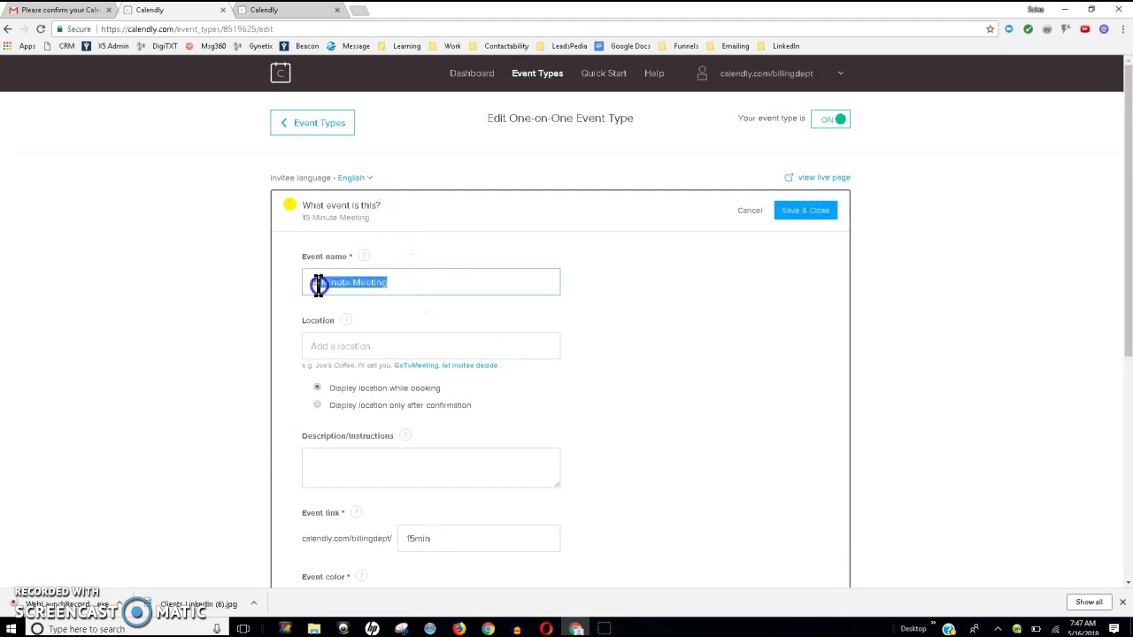
pyautogui.click(308, 282)
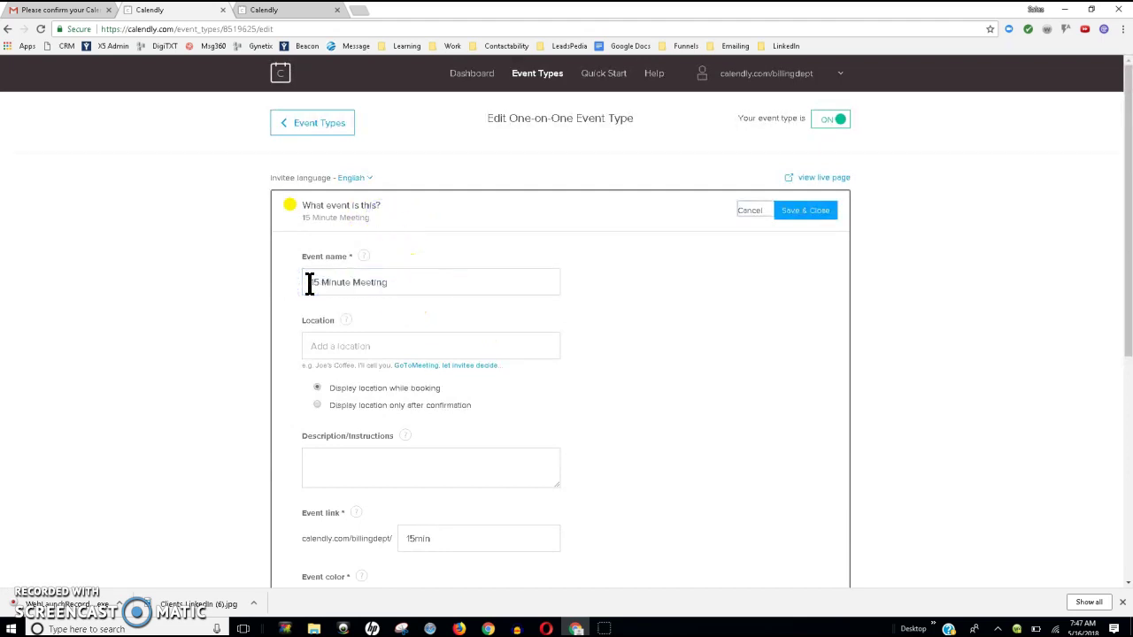
pyautogui.tripleClick(309, 283)
pyautogui.write('Quick Quote')
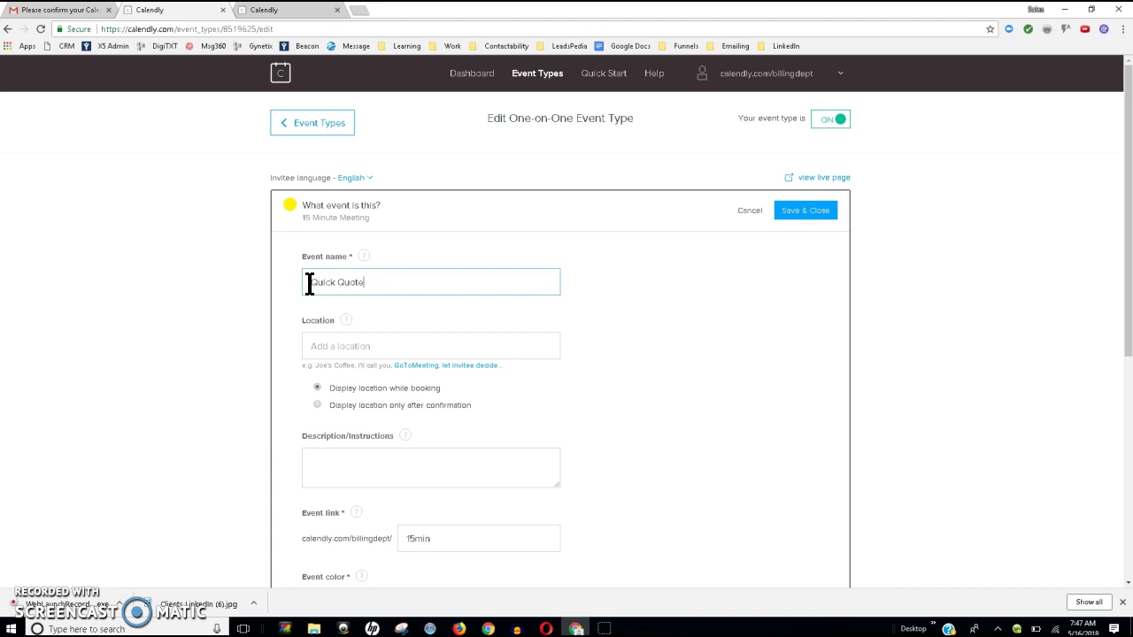
pyautogui.click(434, 345)
pyautogui.scroll(-2, 548, 354)
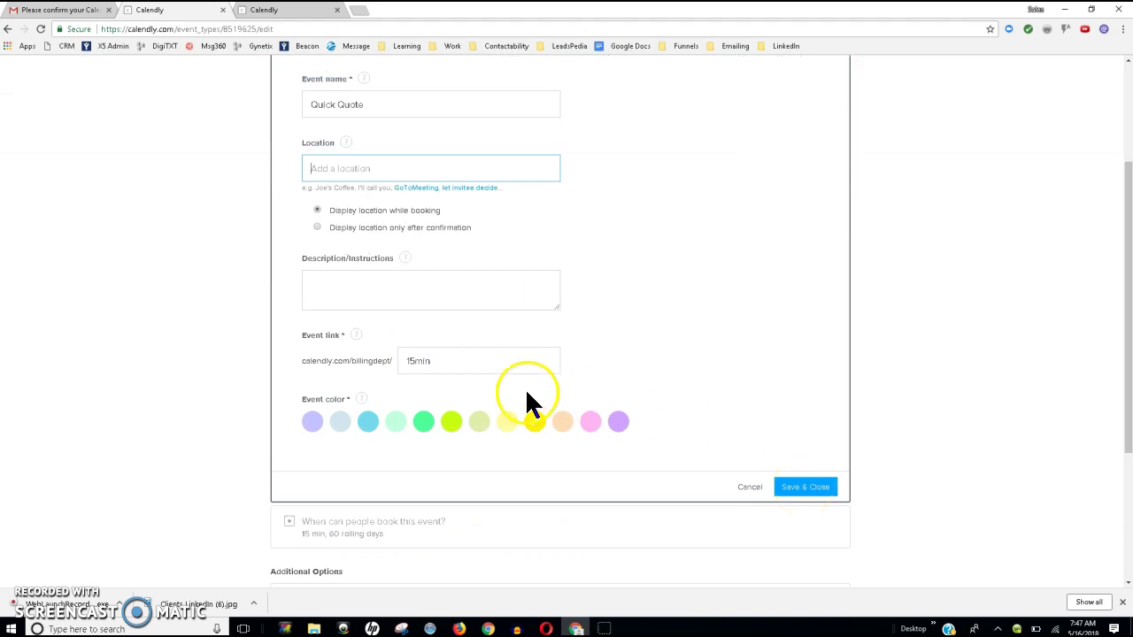
pyautogui.click(785, 487)
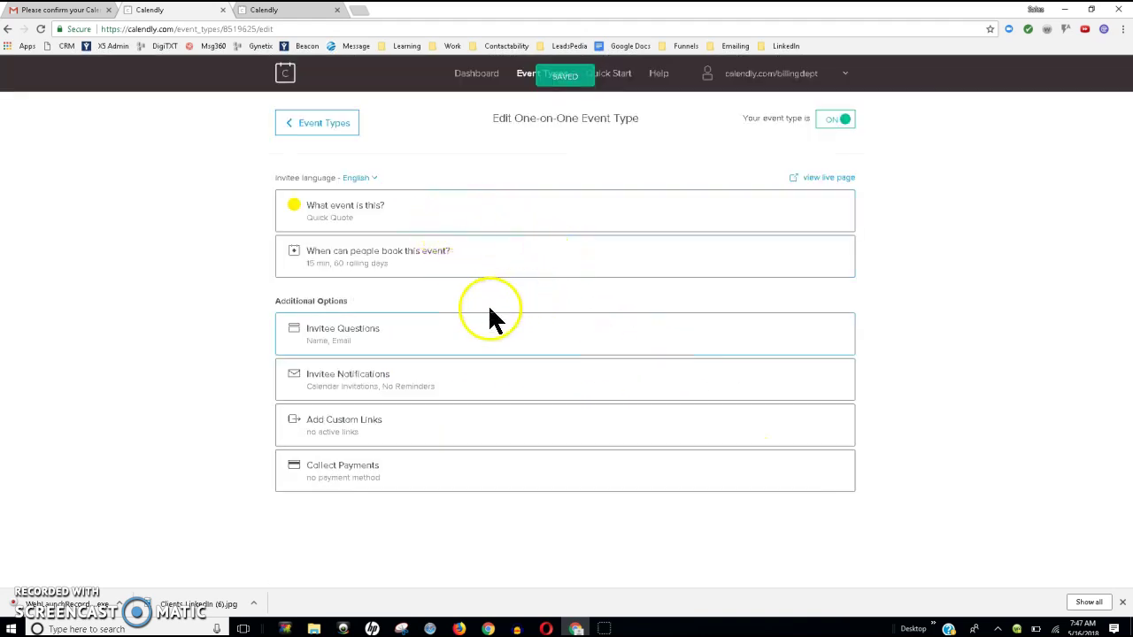
# Step: Review the Quick Quote event's duration, date range, time zone and availability hours, and close the booking section
pyautogui.click(370, 264)
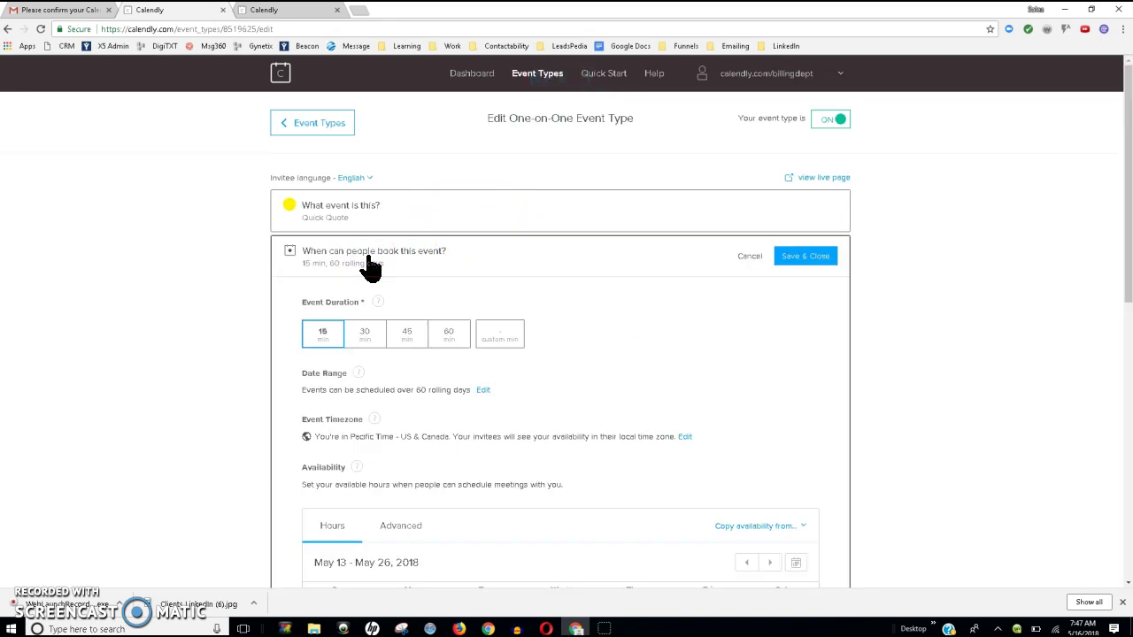
pyautogui.scroll(-1, 560, 309)
pyautogui.scroll(-3, 562, 313)
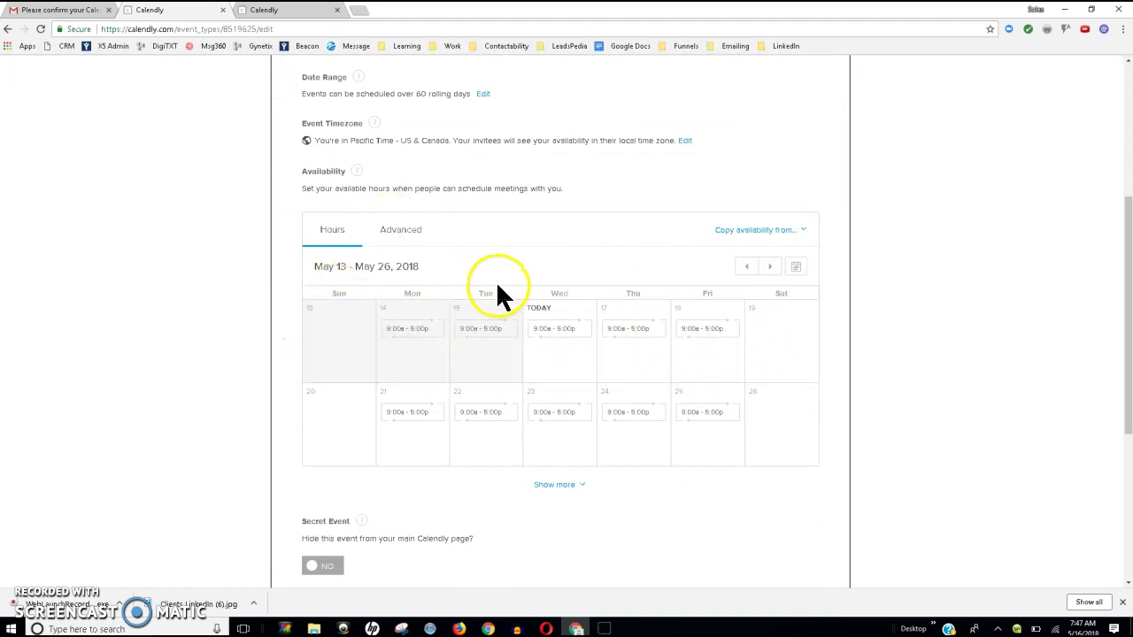
pyautogui.scroll(-2, 498, 295)
pyautogui.click(824, 496)
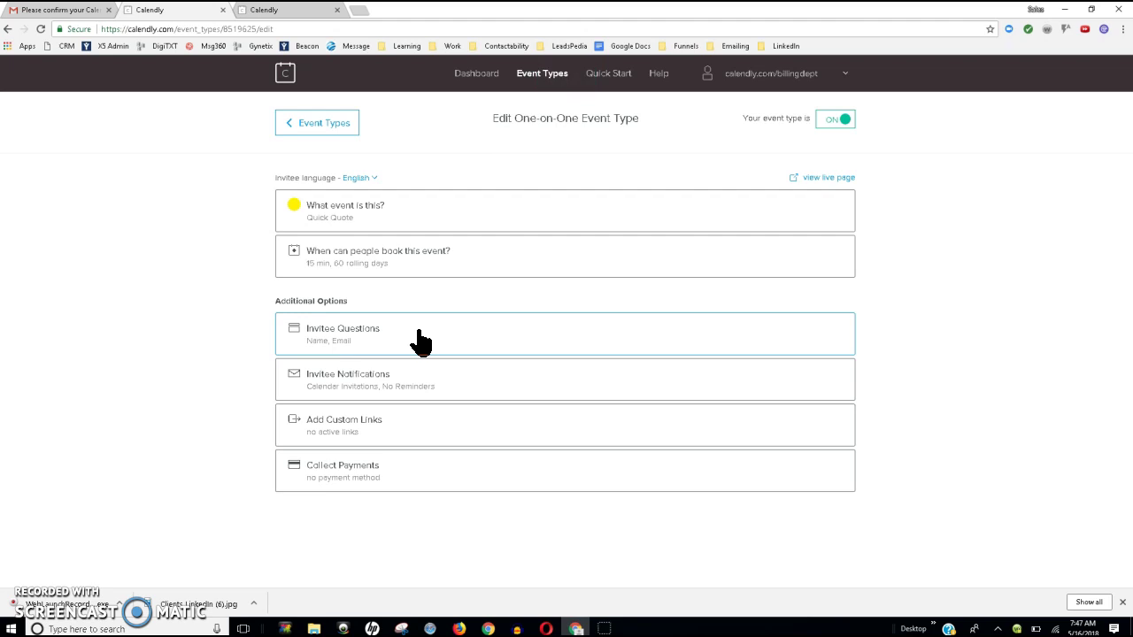
# Step: Add a new invitee question to the Quick Quote event with the text "Phone Number"
pyautogui.click(414, 331)
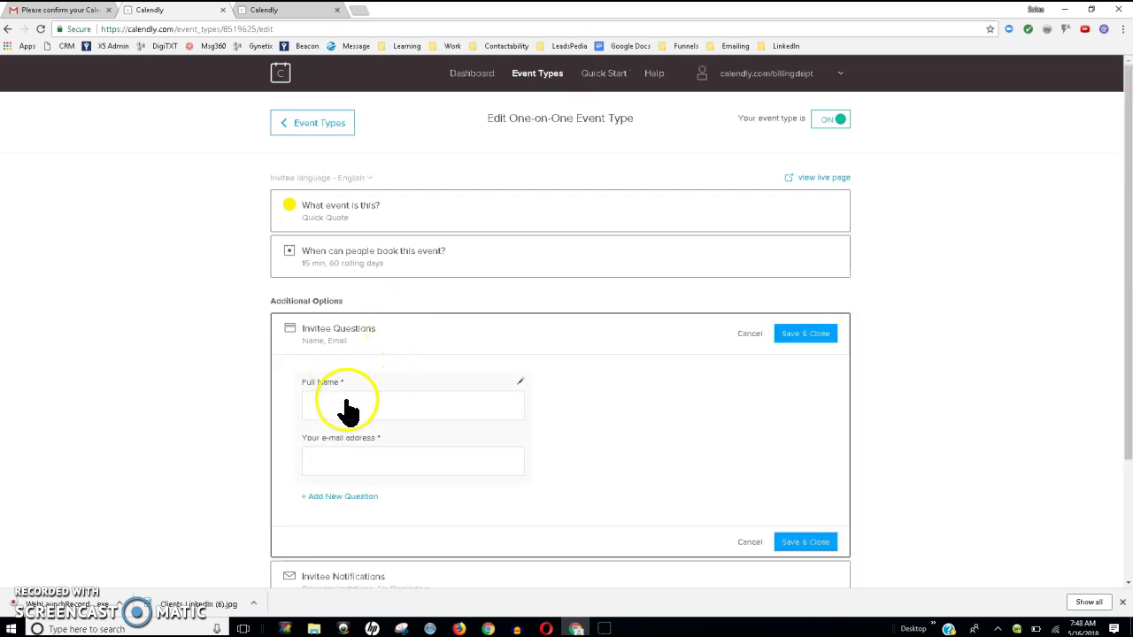
pyautogui.click(366, 499)
pyautogui.click(552, 160)
pyautogui.write('Phone')
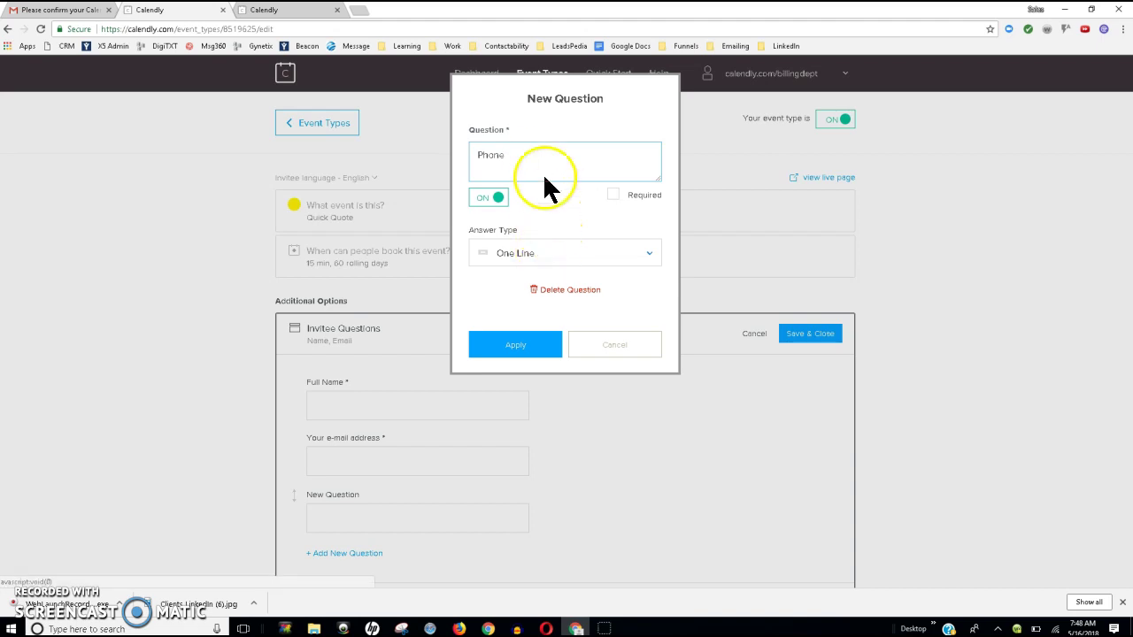
pyautogui.moveTo(513, 155); pyautogui.dragTo(480, 154)
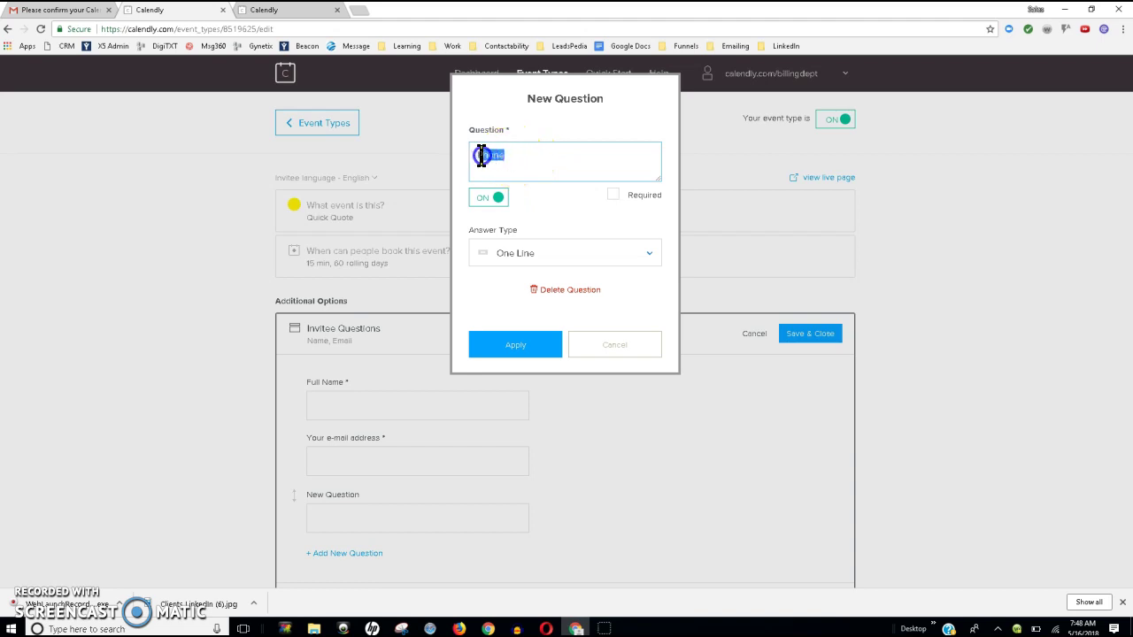
pyautogui.click(526, 154)
pyautogui.write('Number')
# Step: Set the new question's answer type to Phone Number, apply it, and save the invitee questions
pyautogui.click(542, 258)
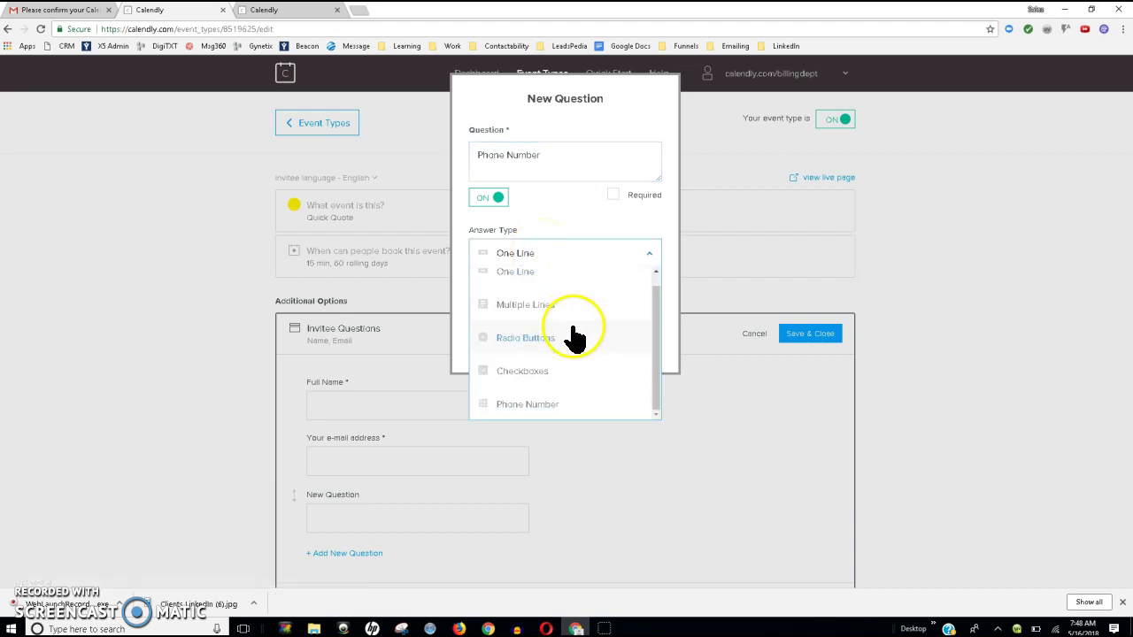
pyautogui.click(553, 399)
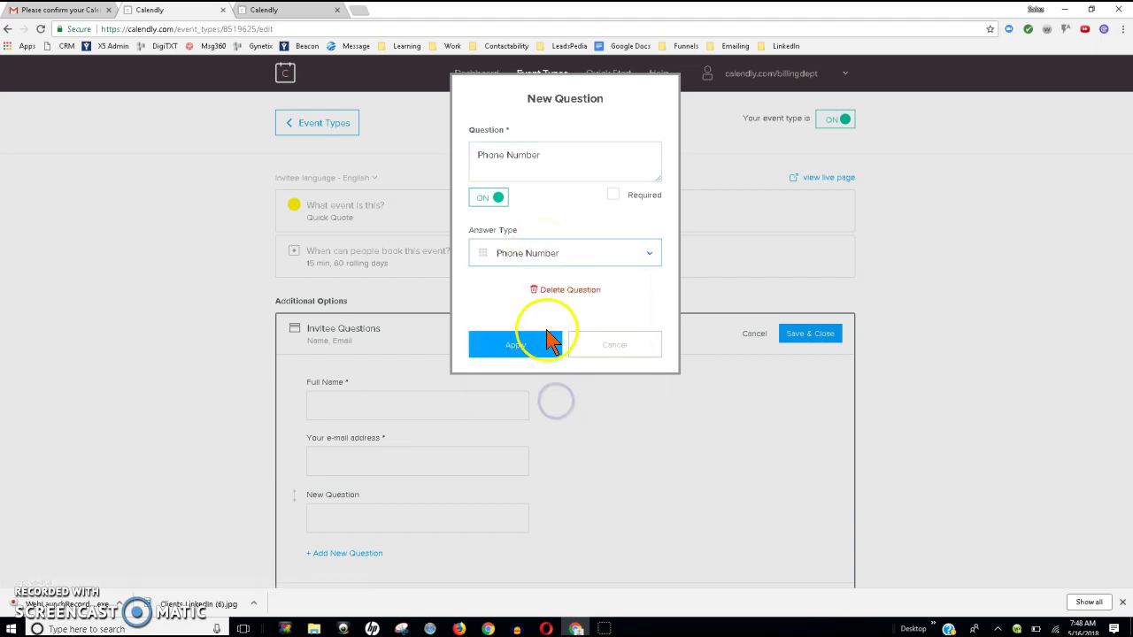
pyautogui.click(531, 351)
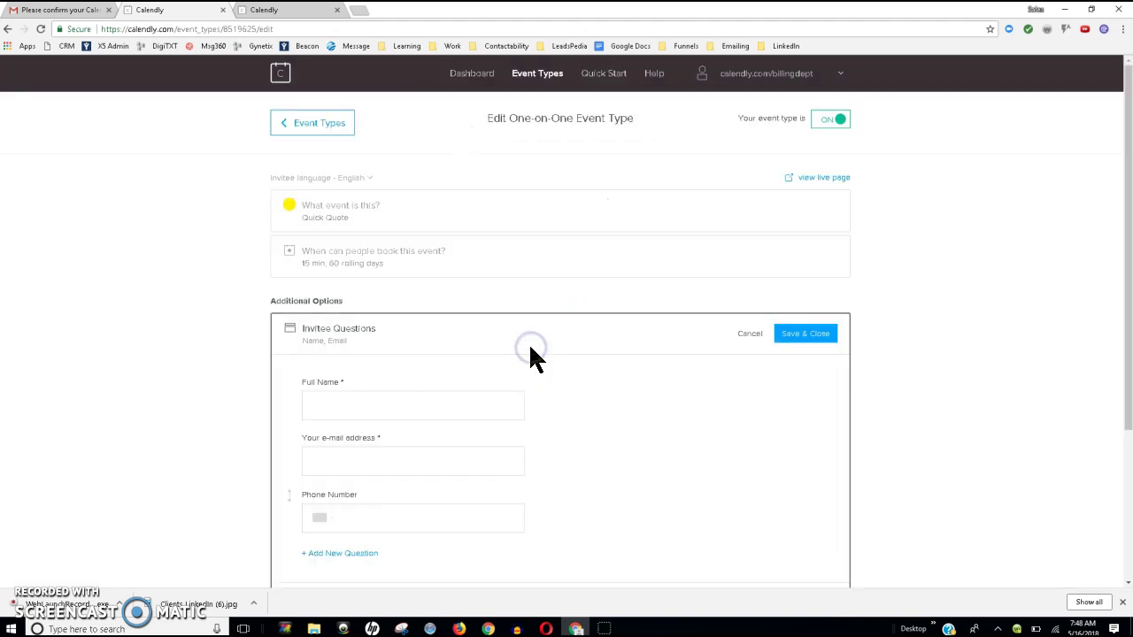
pyautogui.scroll(-2, 624, 361)
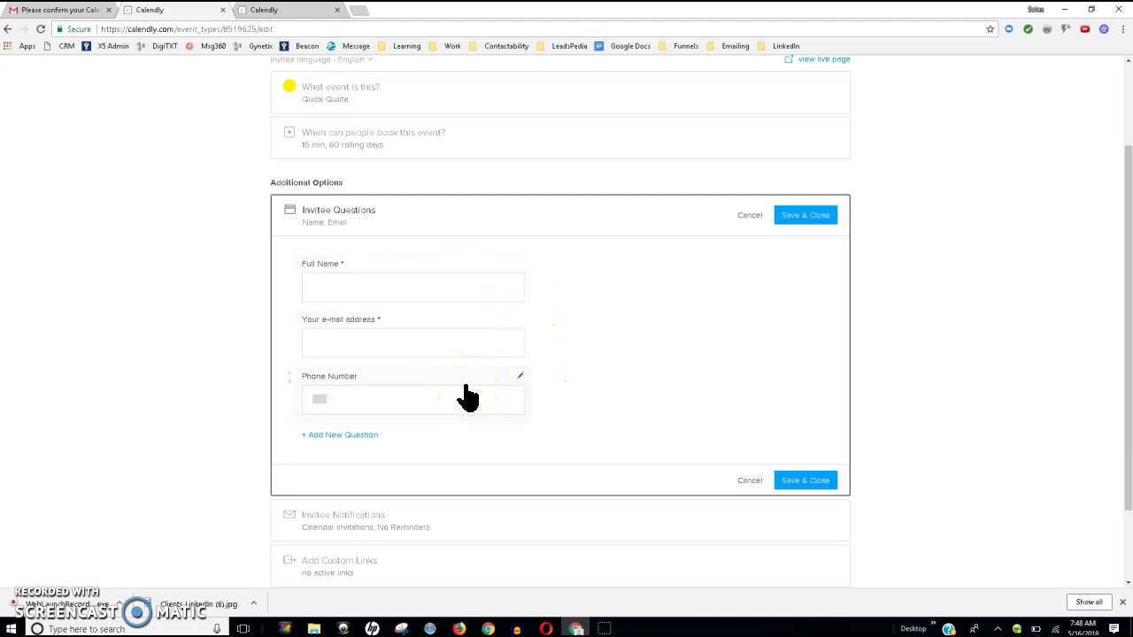
pyautogui.click(808, 228)
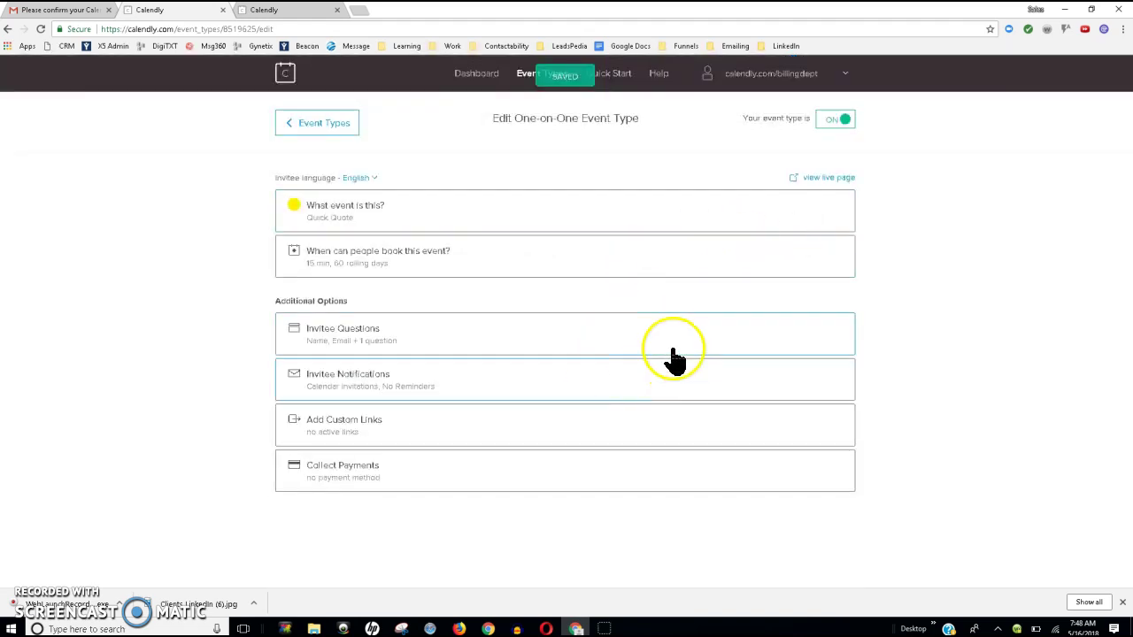
# Step: Copy the Quick Quote event's link from the event types list and open it in a new browser tab
pyautogui.click(322, 129)
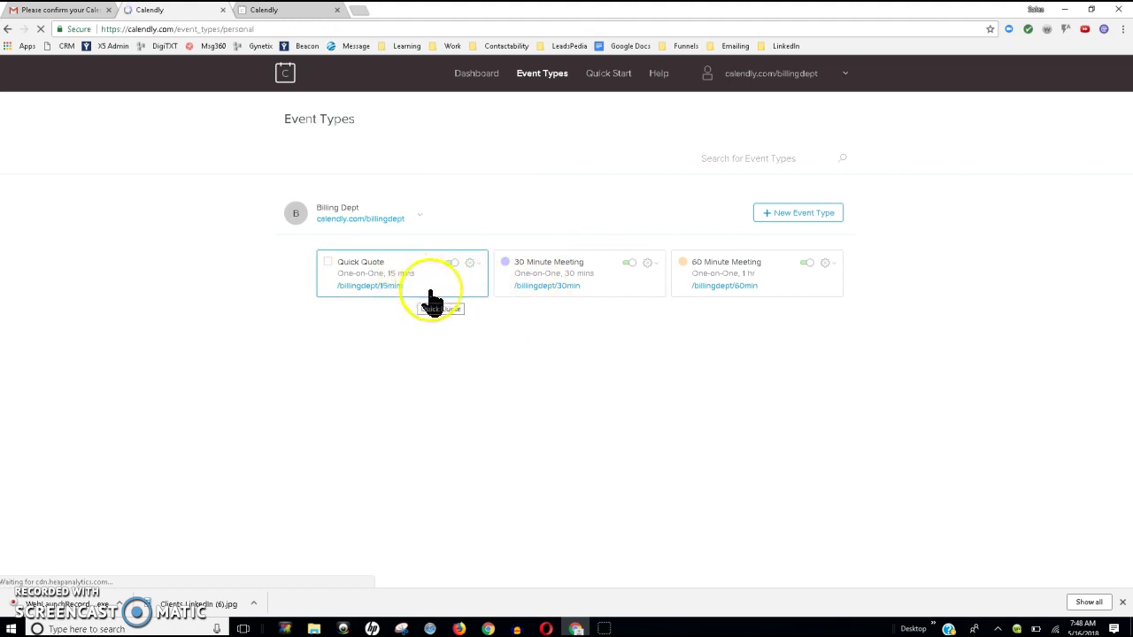
pyautogui.click(471, 264)
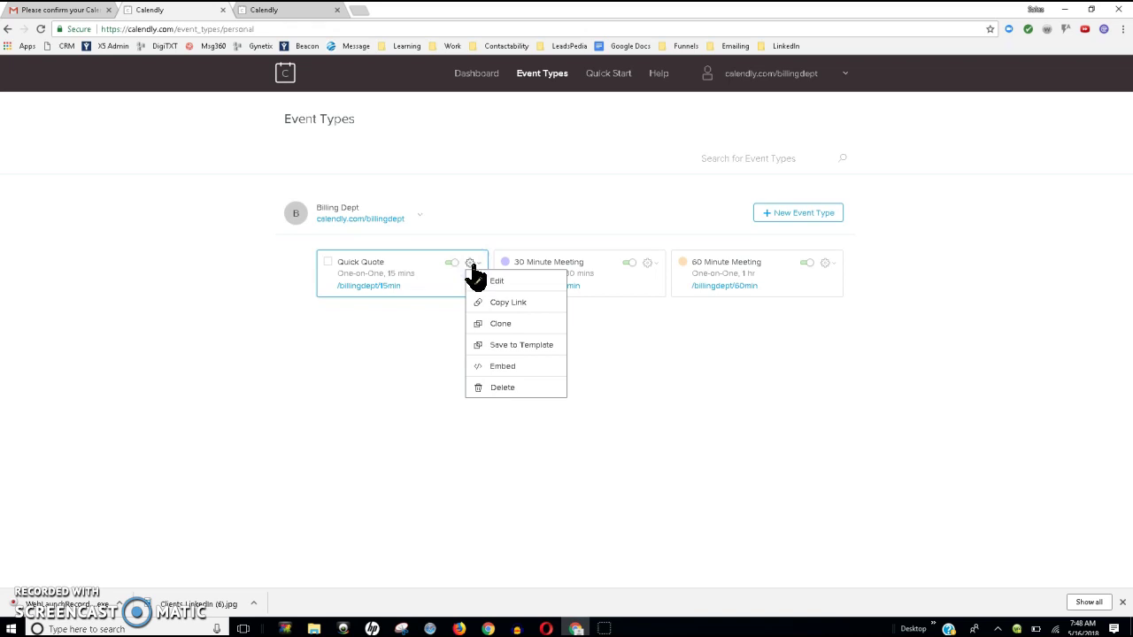
pyautogui.click(520, 303)
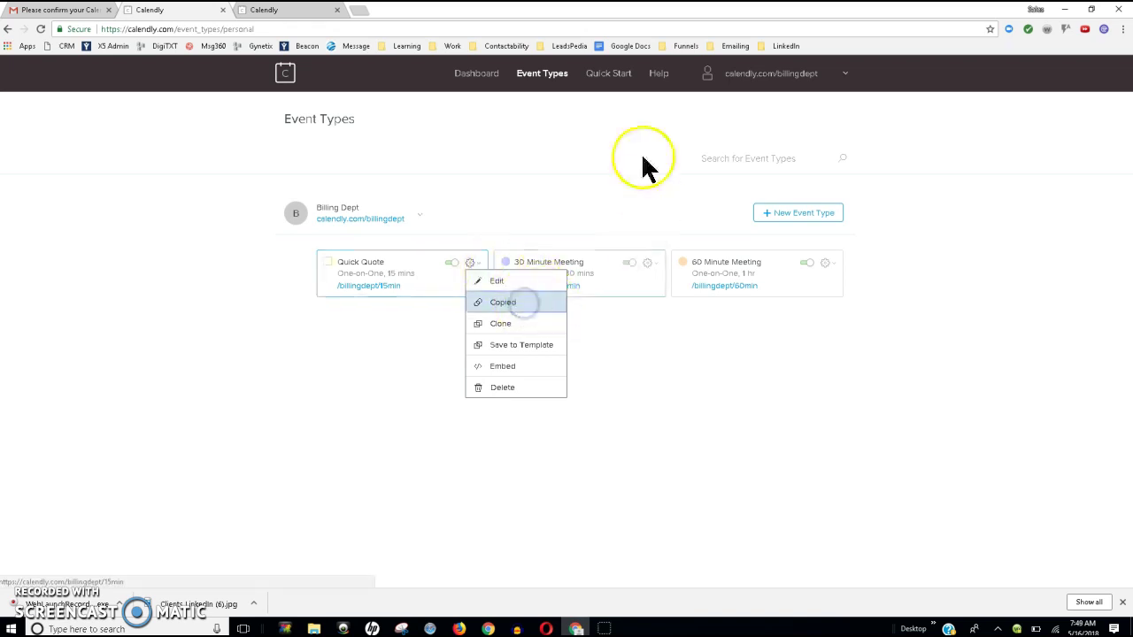
pyautogui.click(359, 10)
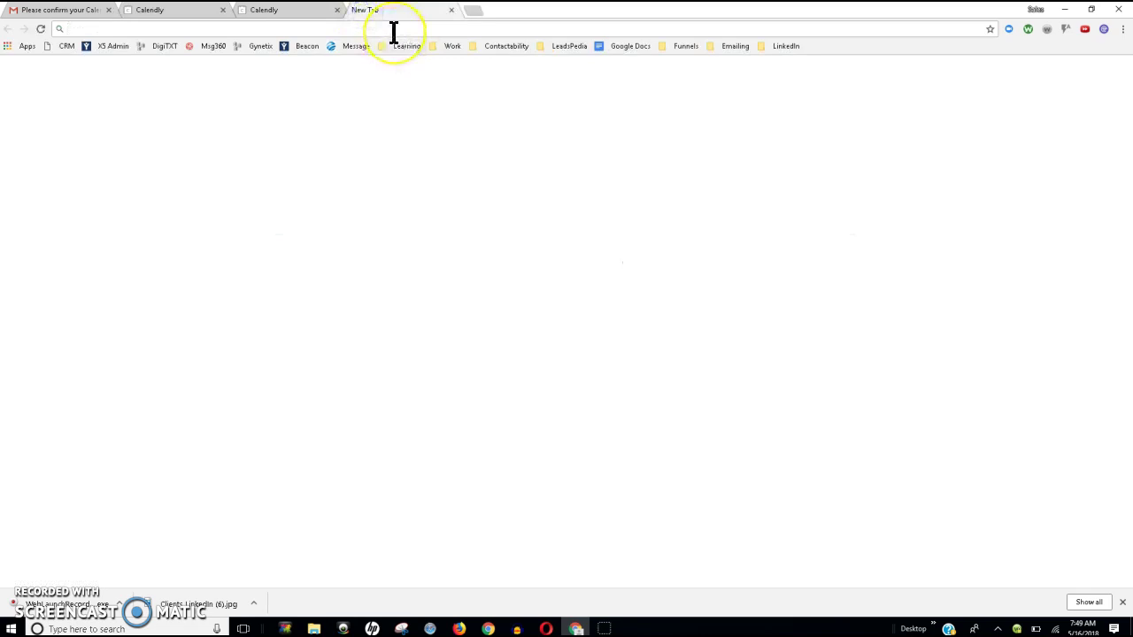
pyautogui.hotkey('ctrl', 'v')
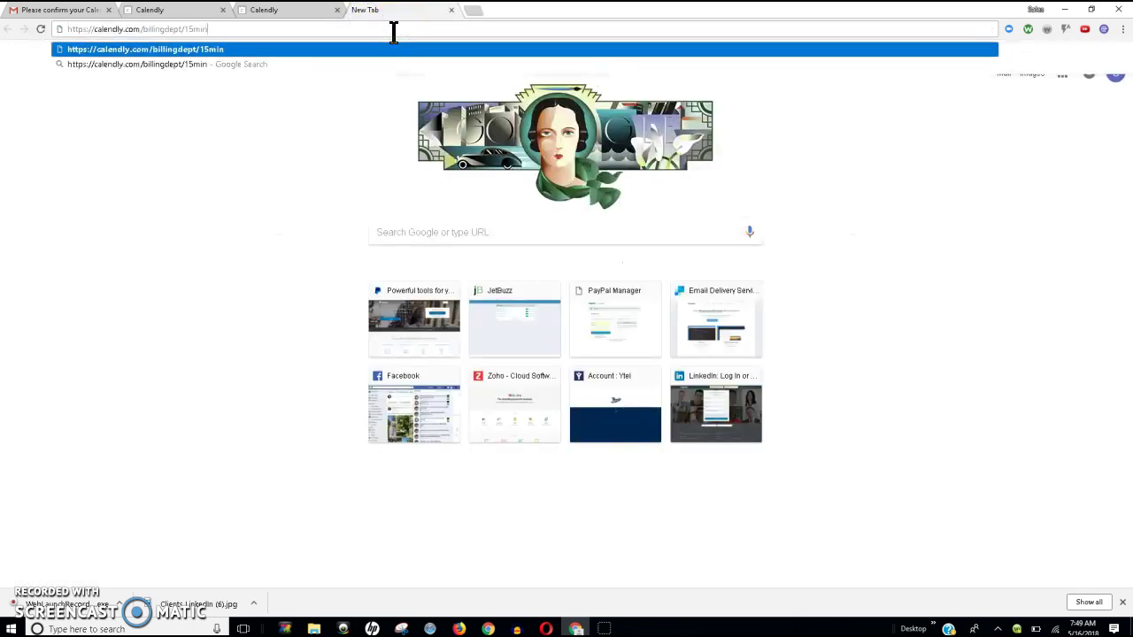